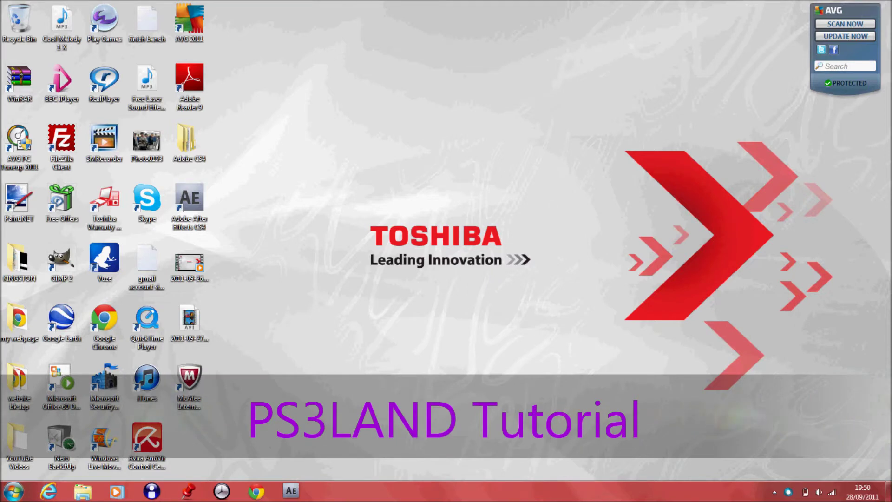
Step: Open Screen Saver Settings from Start, Control Panel, Appearance and Personalization
left_click(14, 492)
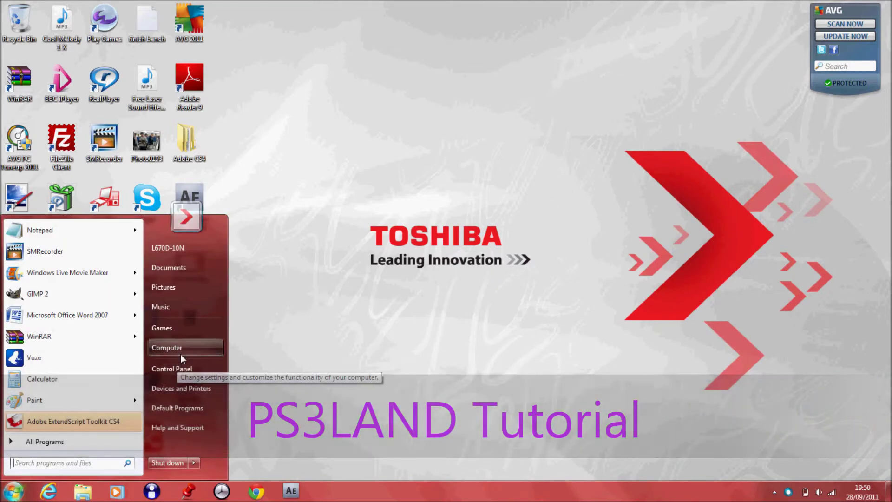
left_click(187, 368)
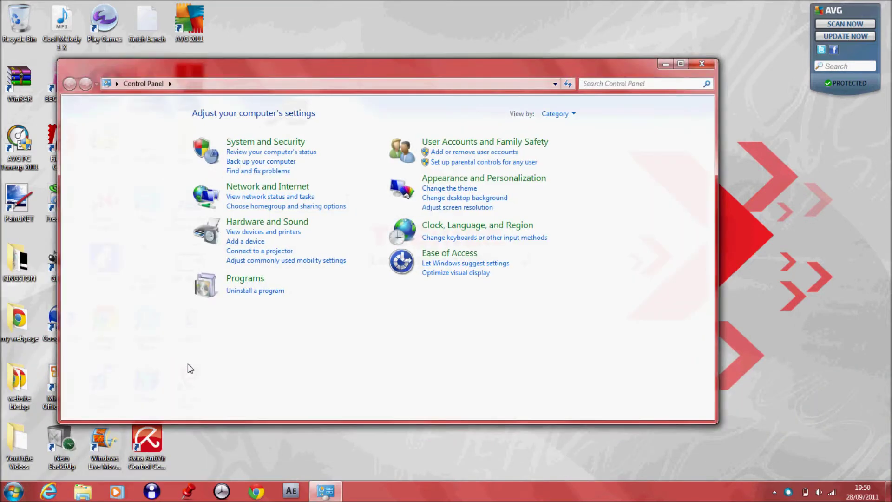
left_click(501, 179)
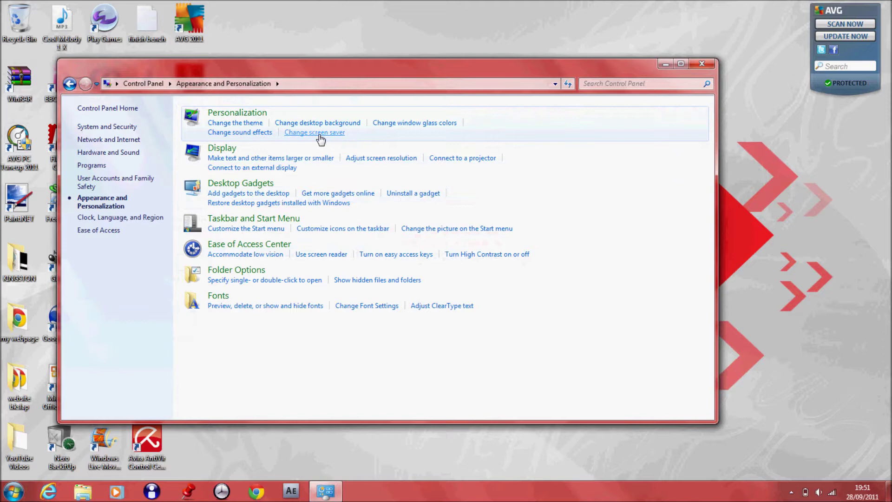
left_click(315, 133)
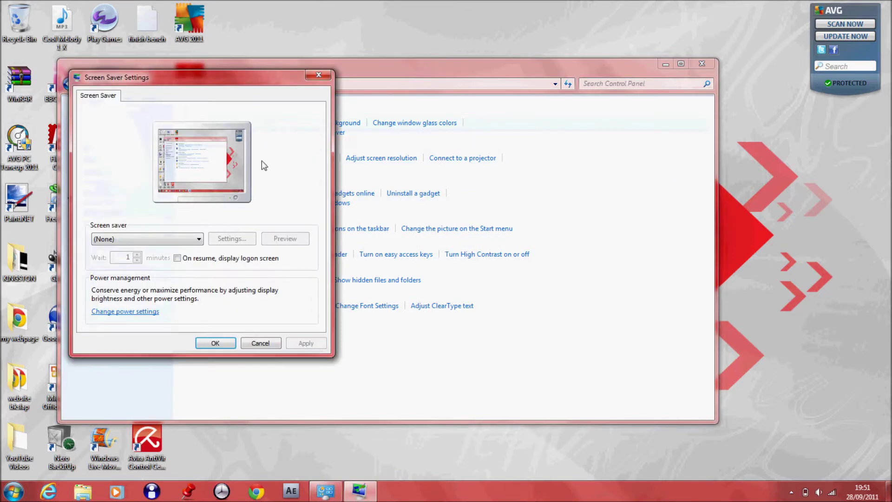
Step: Switch the screen saver from 3D Text to Bubbles with a 1-minute wait, then apply and confirm
left_click(186, 239)
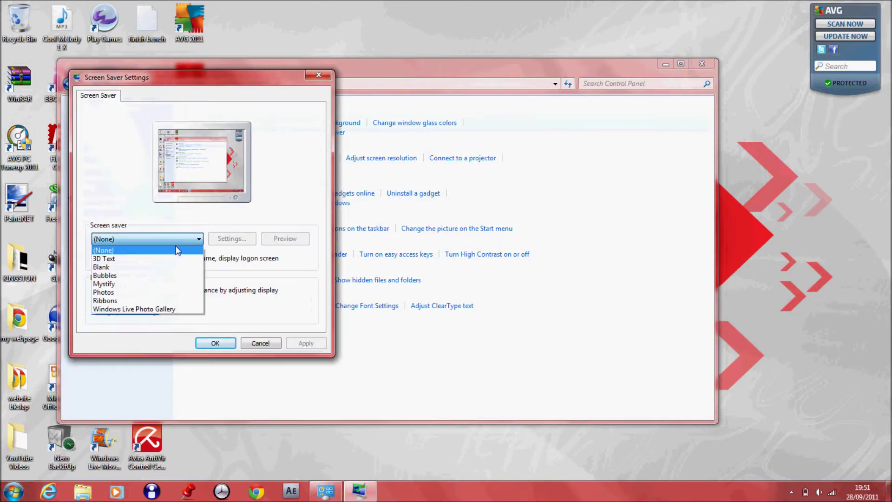
left_click(119, 258)
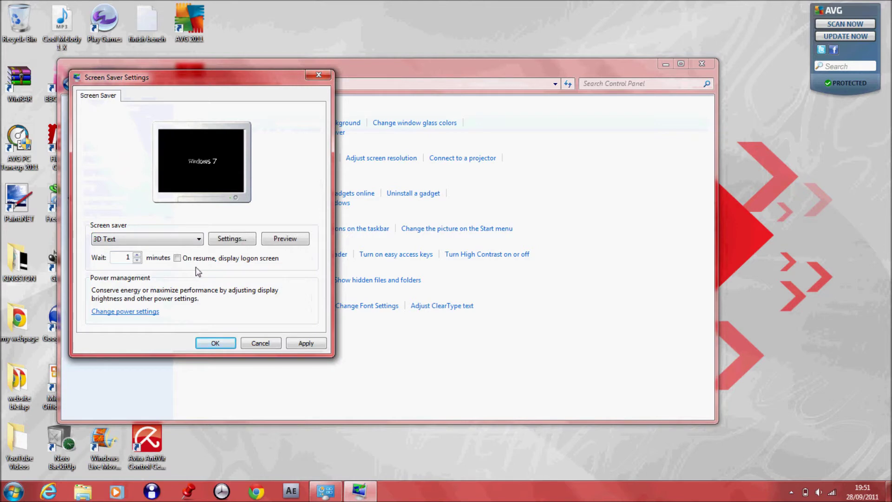
left_click(199, 239)
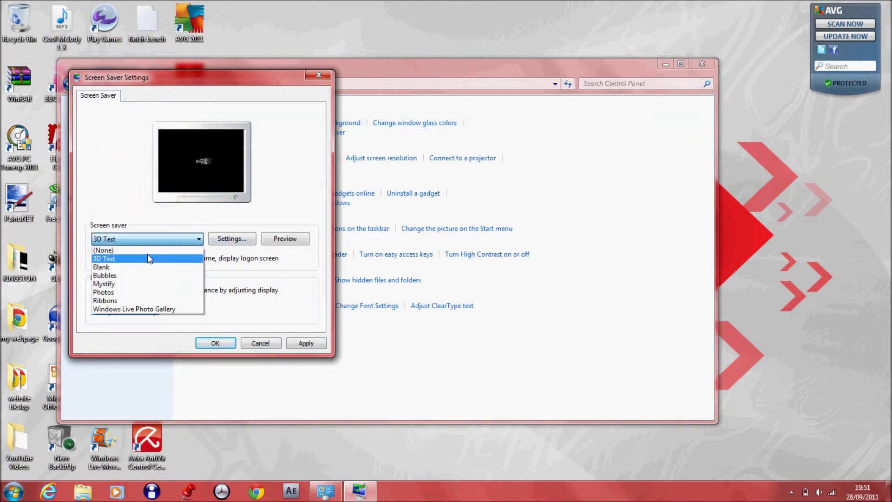
left_click(120, 275)
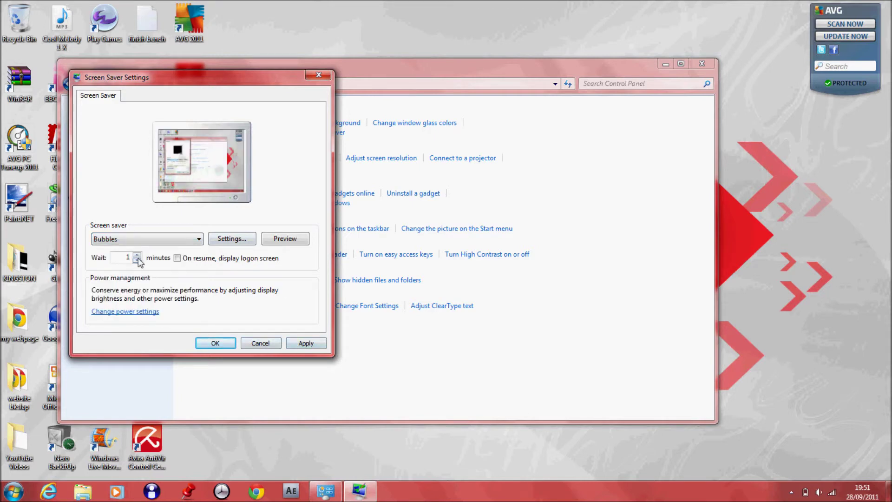
left_click(306, 344)
left_click(217, 344)
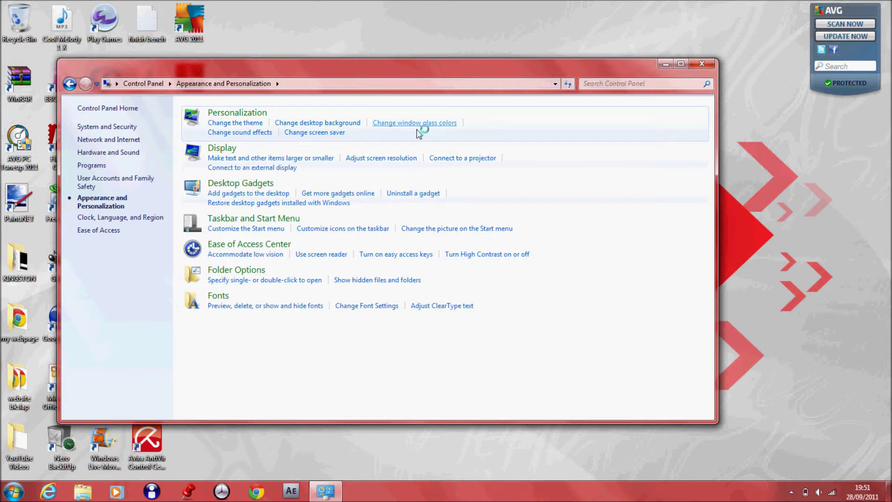
left_click(418, 124)
Step: Preview several window glass colours, then pick the green Leaf colour and save
left_click(325, 150)
left_click(363, 149)
left_click(527, 147)
left_click(487, 146)
left_click(406, 185)
left_click(326, 145)
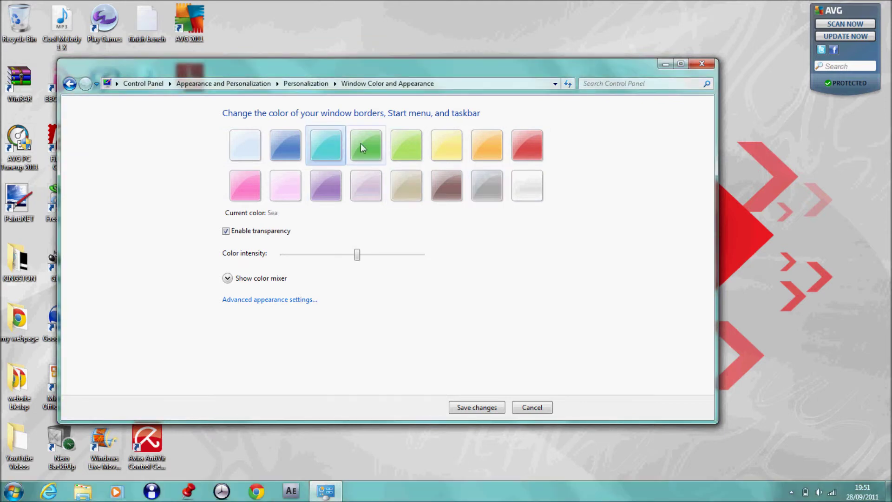
left_click(359, 147)
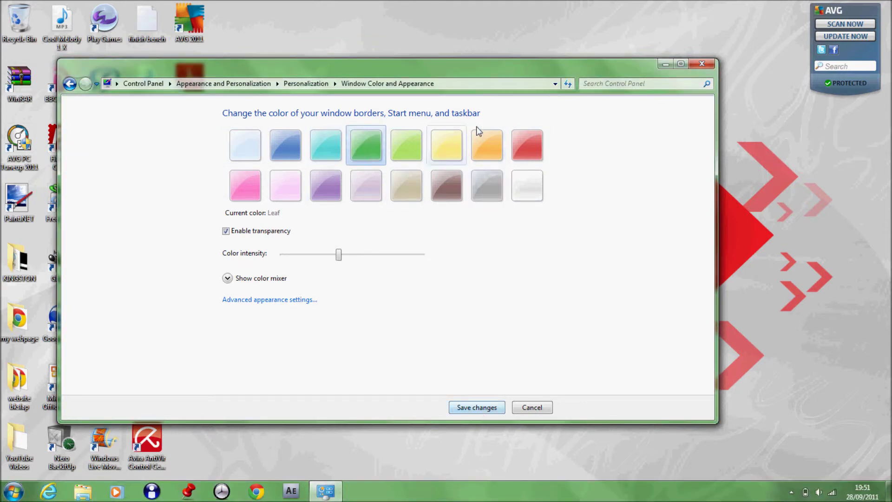
left_click(481, 408)
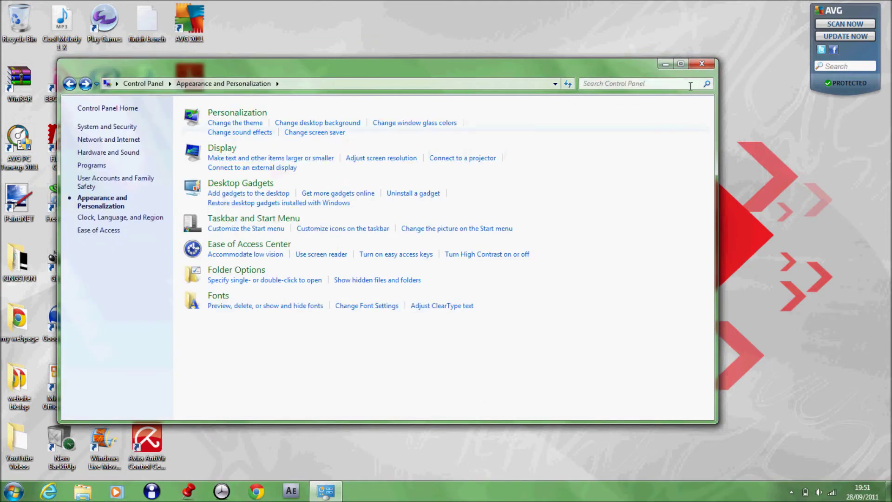
Step: Close the Control Panel window to reveal the desktop with its green taskbar
left_click(706, 65)
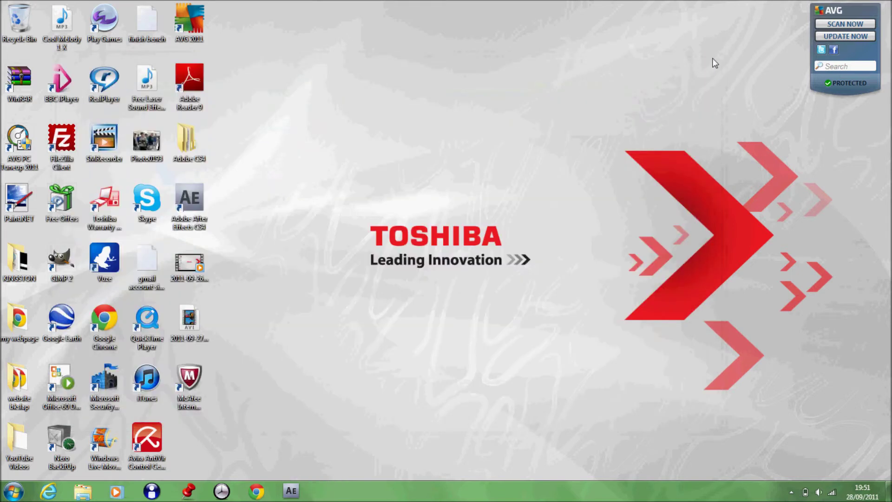